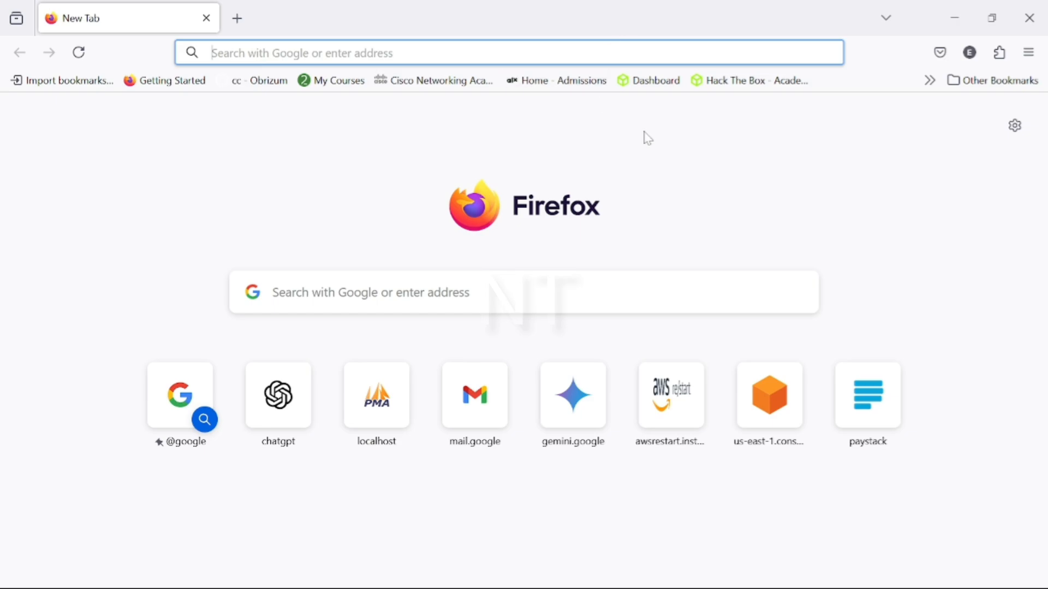
Search the web for "devC++" and open the official Dev-C++ website at bloodshed.net
{"action": "mouse_move", "coordinate": [470, 588]}
{"action": "left_click", "coordinate": [407, 294]}
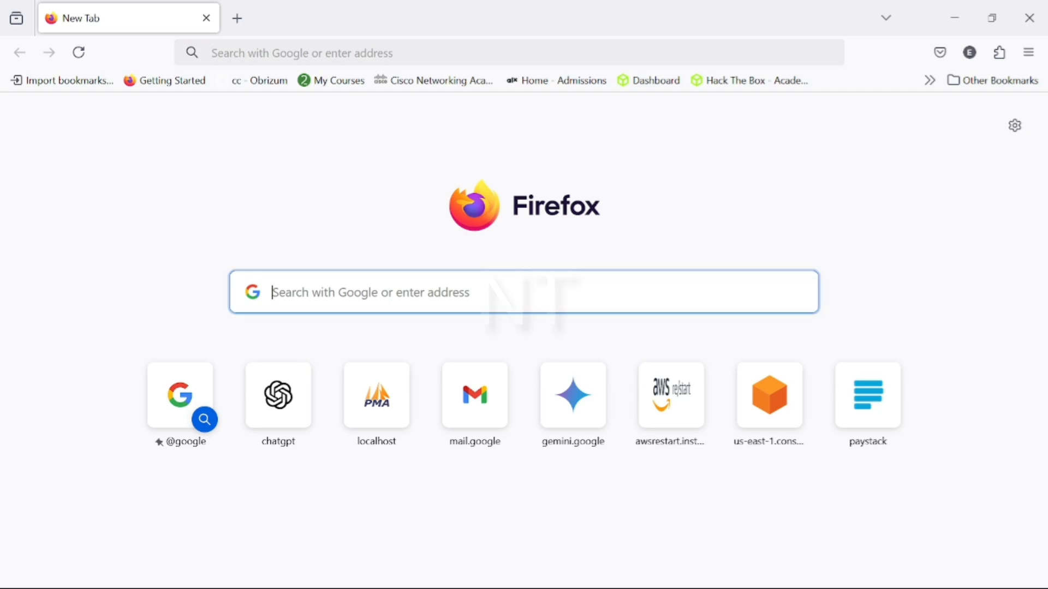
{"action": "type", "text": "dev"}
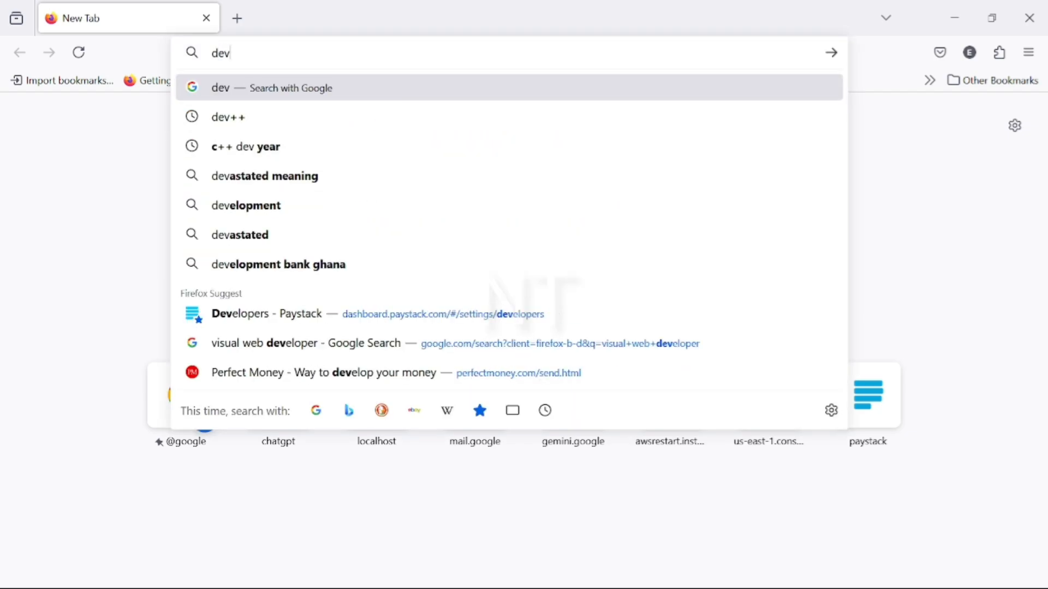
{"action": "type", "text": "C++"}
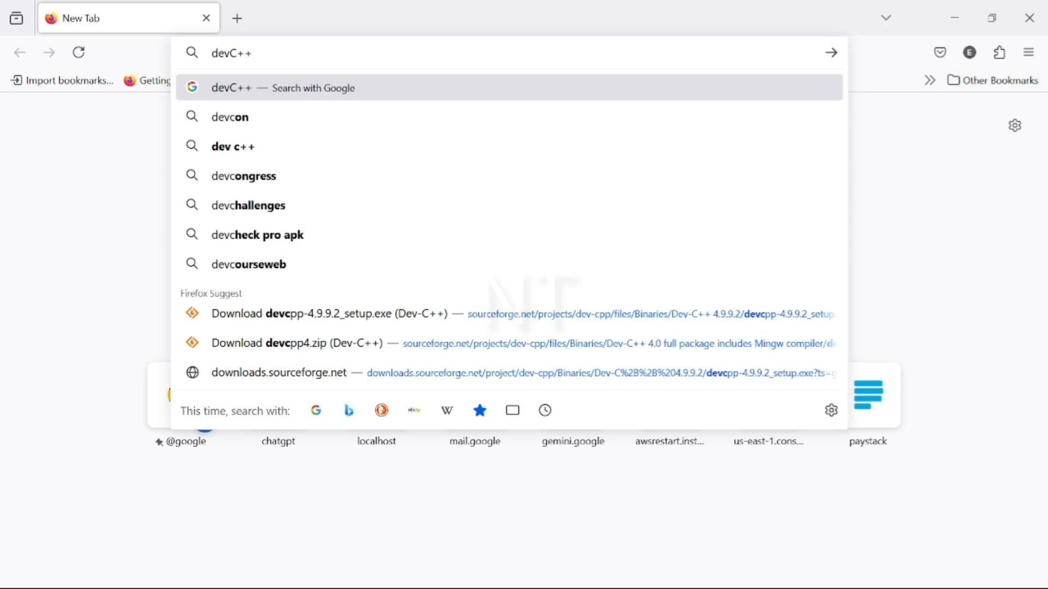
{"action": "key", "text": "Return"}
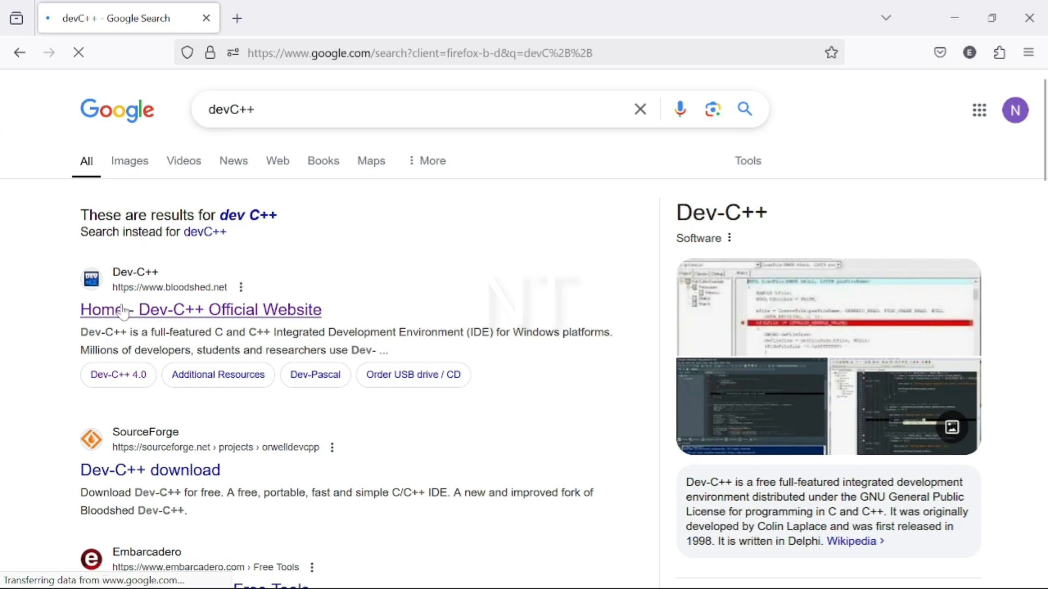
{"action": "left_click", "coordinate": [155, 319]}
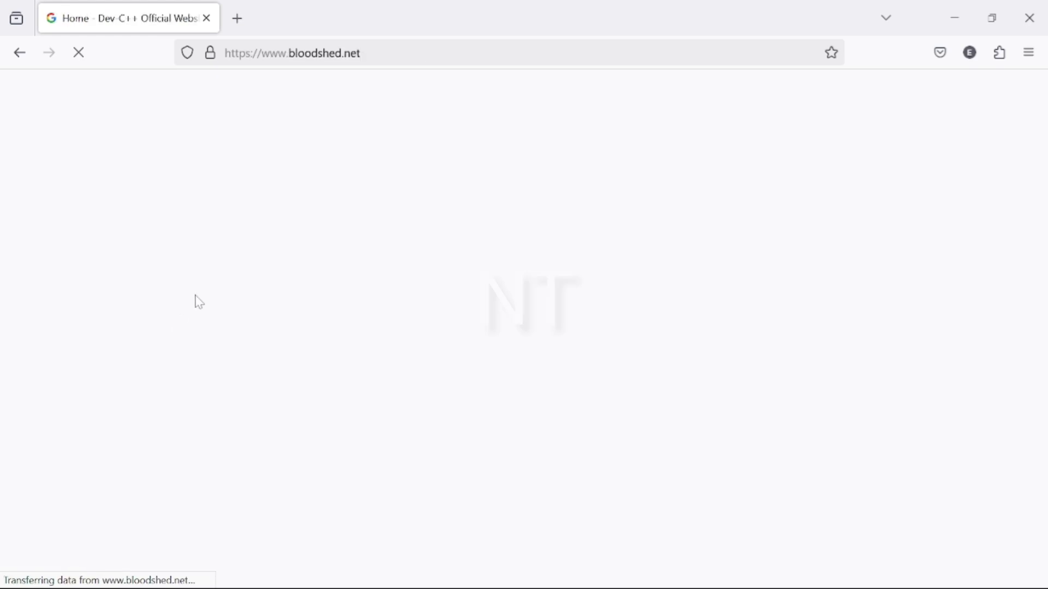
Download the original Dev-C++ 5 package with the Mingw/GCC compiler from the site's home page
{"action": "scroll", "coordinate": [197, 300], "scroll_direction": "down", "scroll_amount": 3}
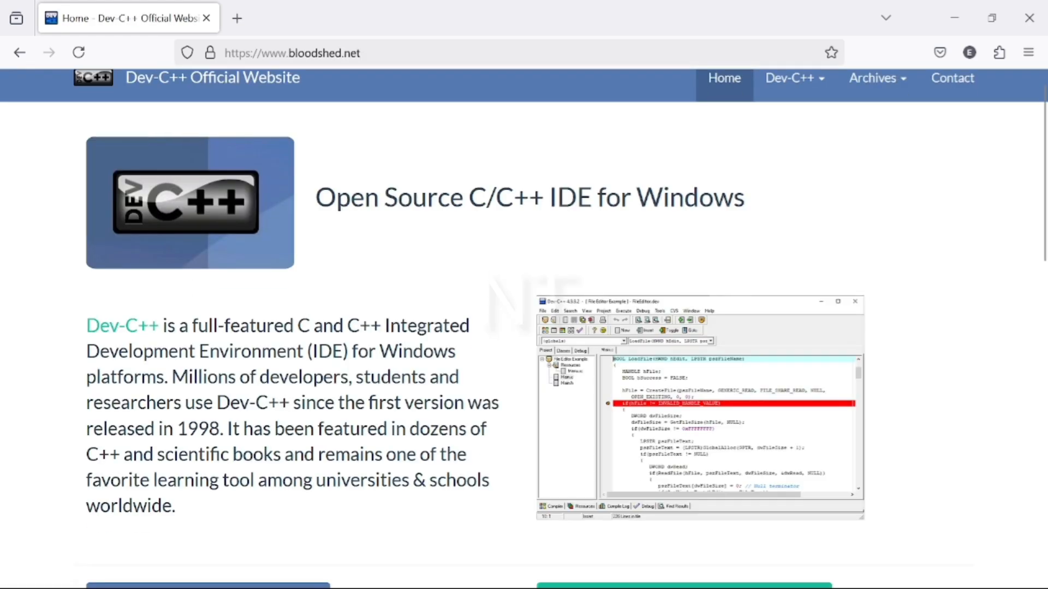
{"action": "scroll", "coordinate": [304, 398], "scroll_direction": "down", "scroll_amount": 2}
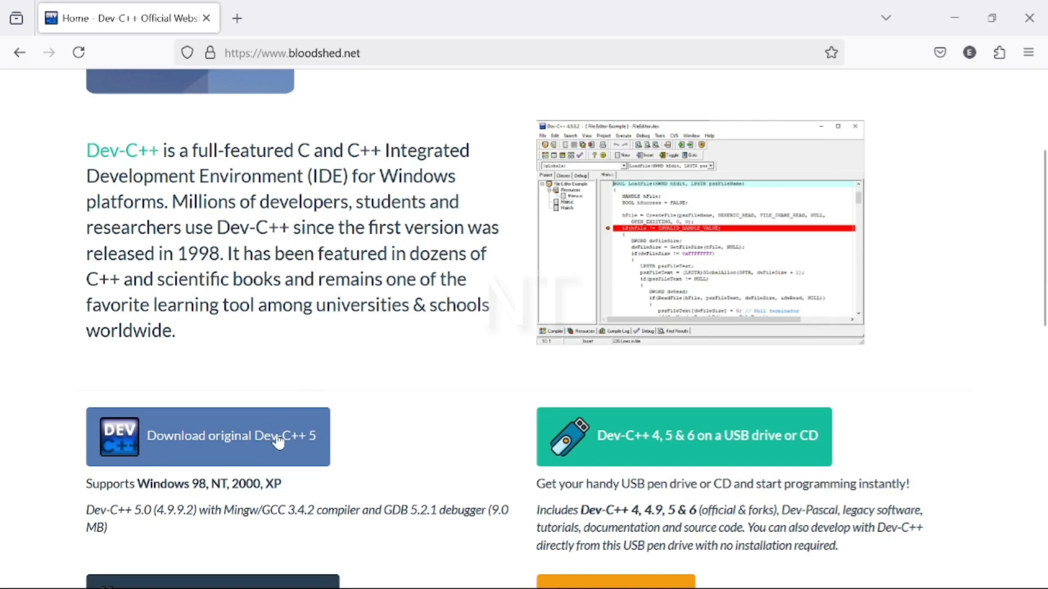
{"action": "scroll", "coordinate": [474, 196], "scroll_direction": "up", "scroll_amount": 3}
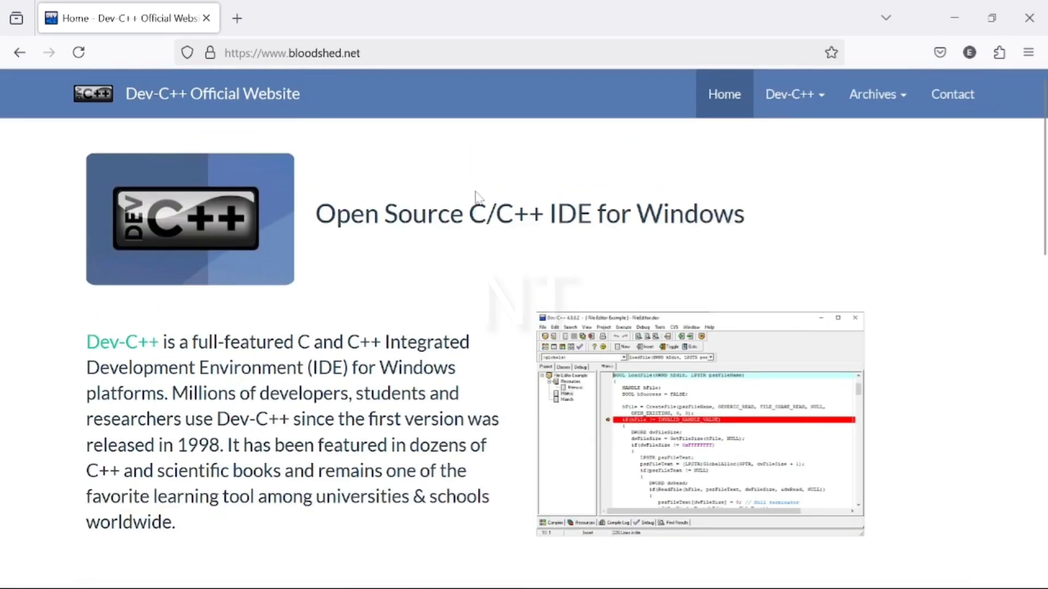
{"action": "left_click", "coordinate": [886, 106]}
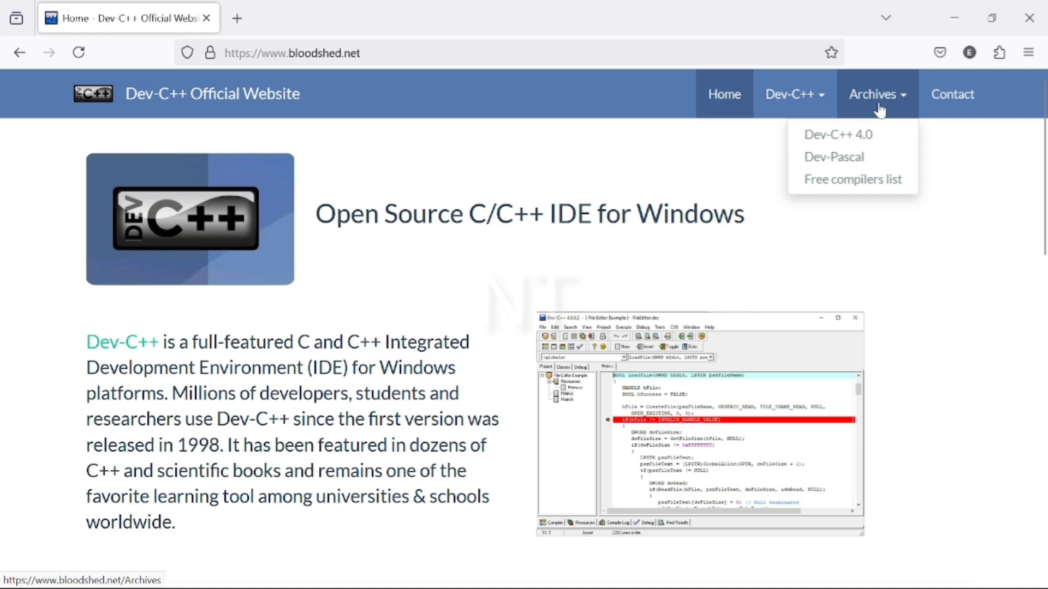
{"action": "scroll", "coordinate": [239, 360], "scroll_direction": "down", "scroll_amount": 5}
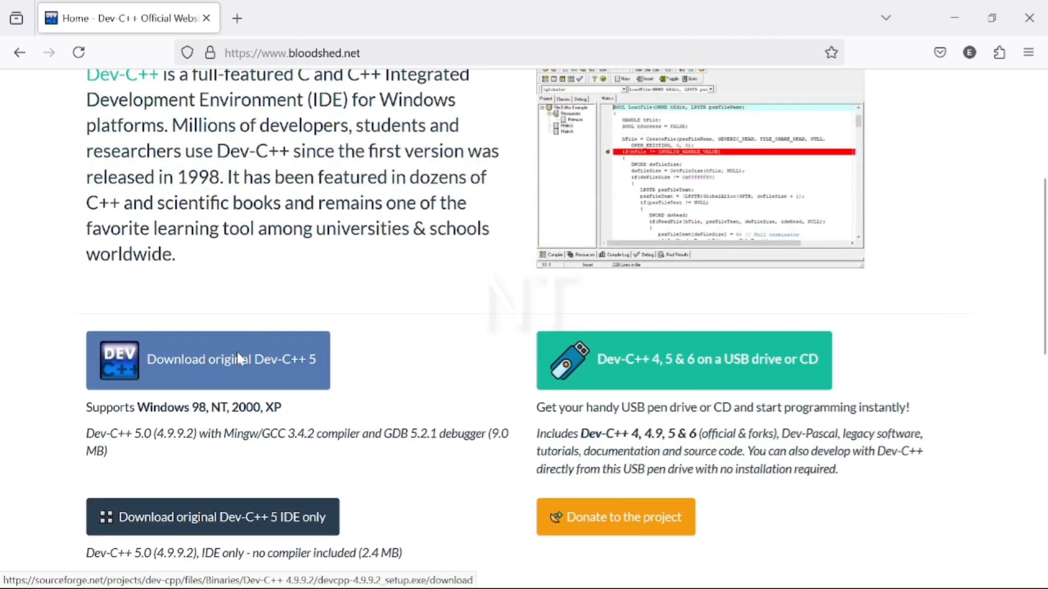
{"action": "left_click", "coordinate": [238, 356]}
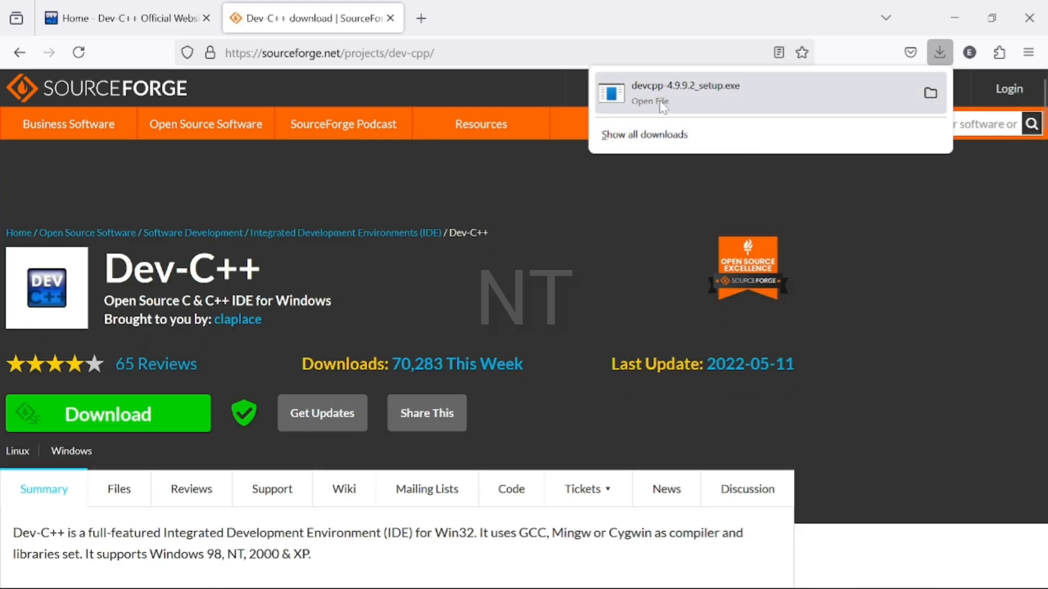
Run devcpp-4.9.9.2_setup.exe from the Downloads folder, and close that folder window and the SourceForge page
{"action": "left_click", "coordinate": [931, 95]}
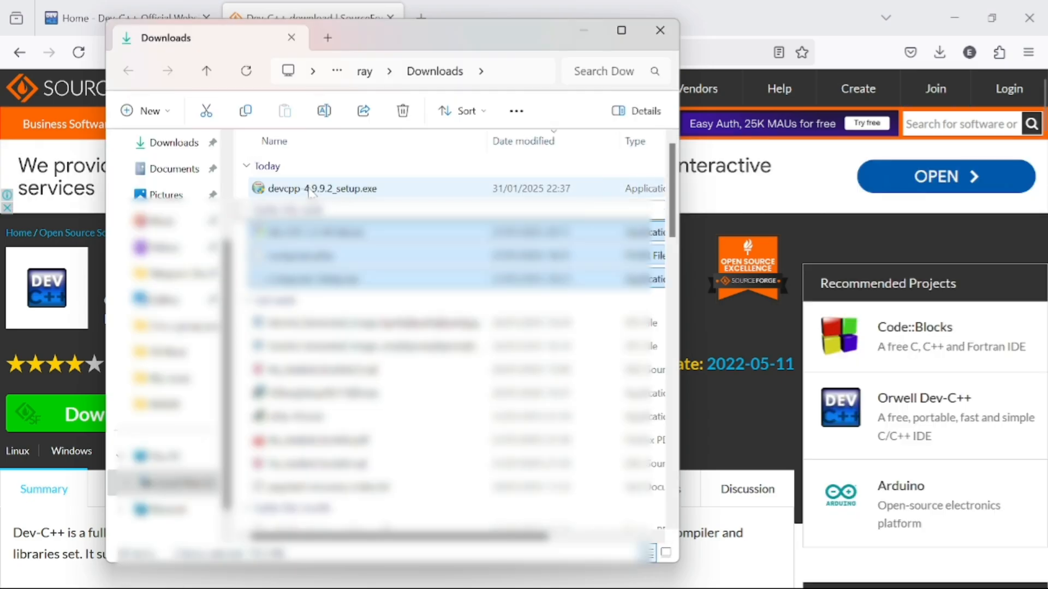
{"action": "double_click", "coordinate": [313, 189]}
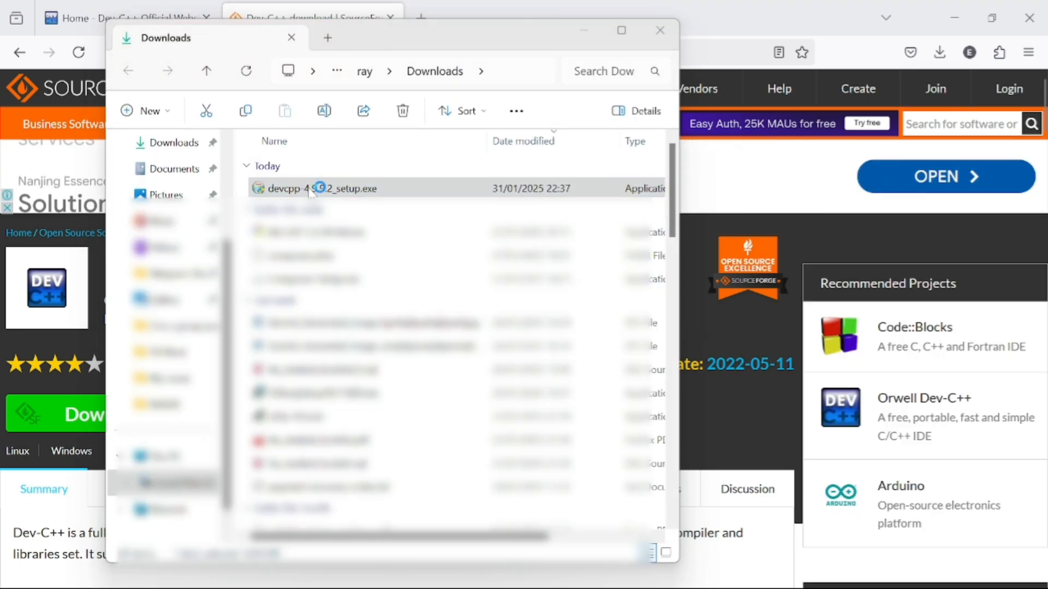
{"action": "left_click", "coordinate": [660, 33]}
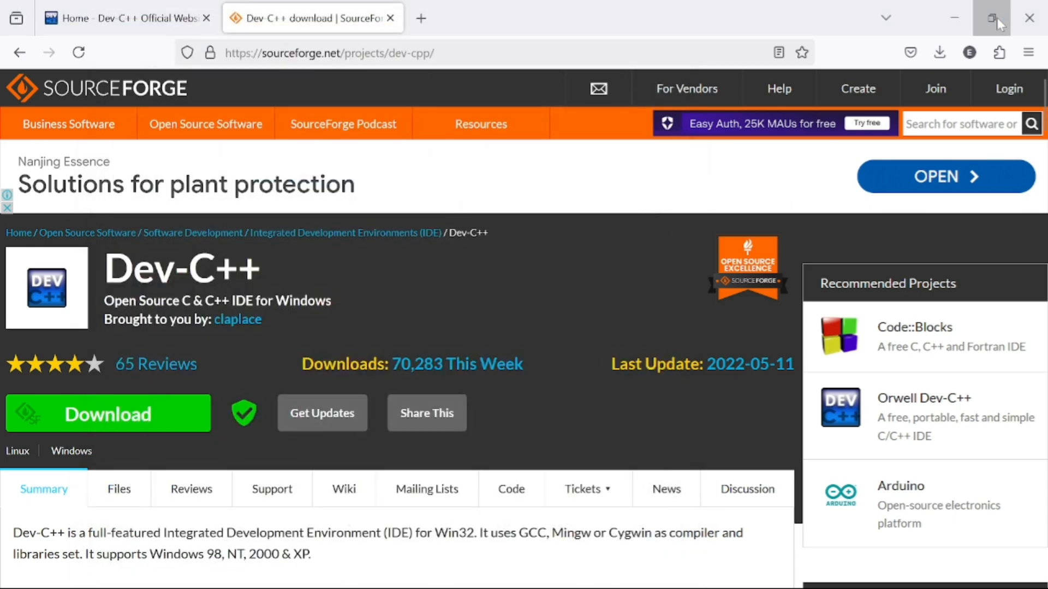
{"action": "left_click", "coordinate": [997, 17]}
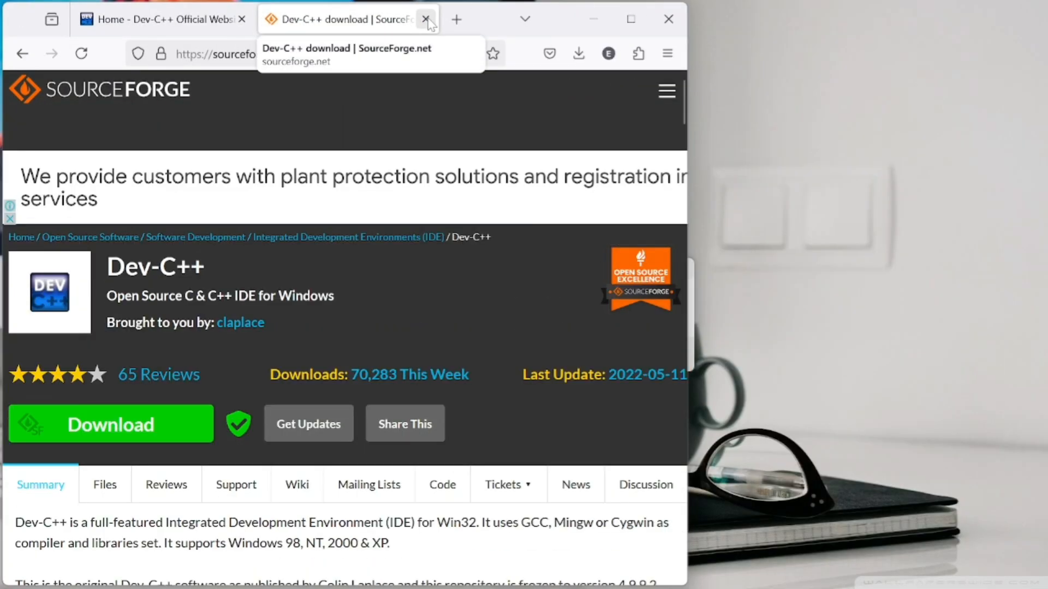
{"action": "left_click", "coordinate": [427, 19]}
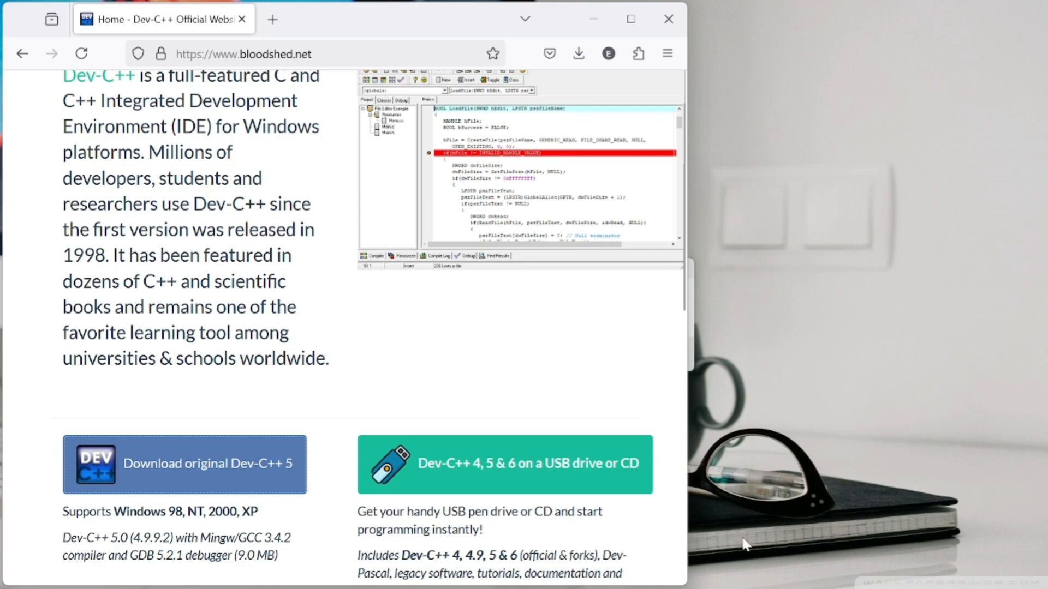
Bring up the Dev-C++ installer, accept its welcome notice, and continue with English as the installer language
{"action": "mouse_move", "coordinate": [718, 583]}
{"action": "left_click", "coordinate": [676, 572]}
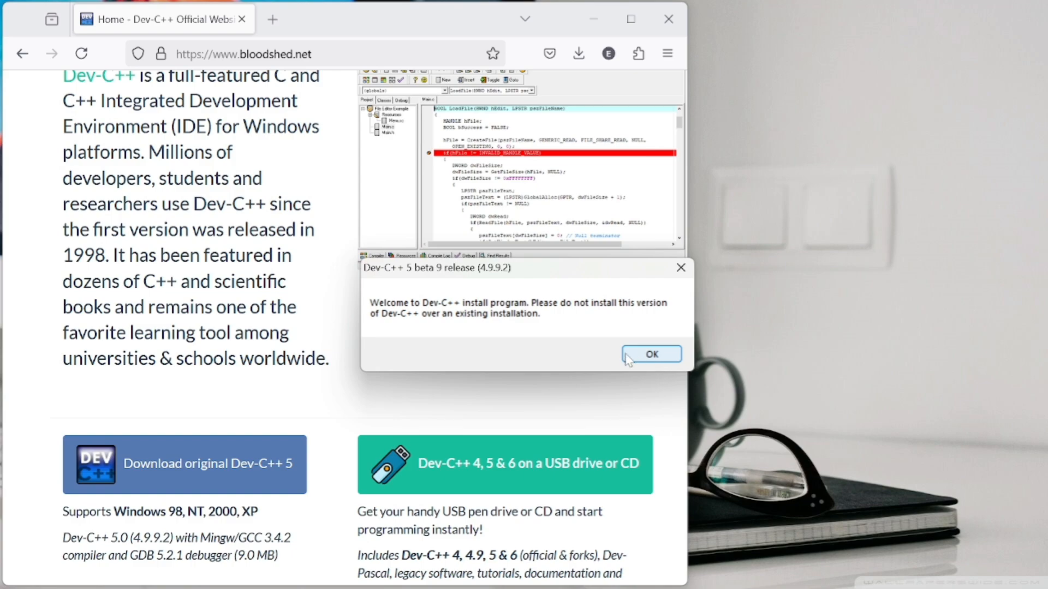
{"action": "left_click", "coordinate": [649, 361]}
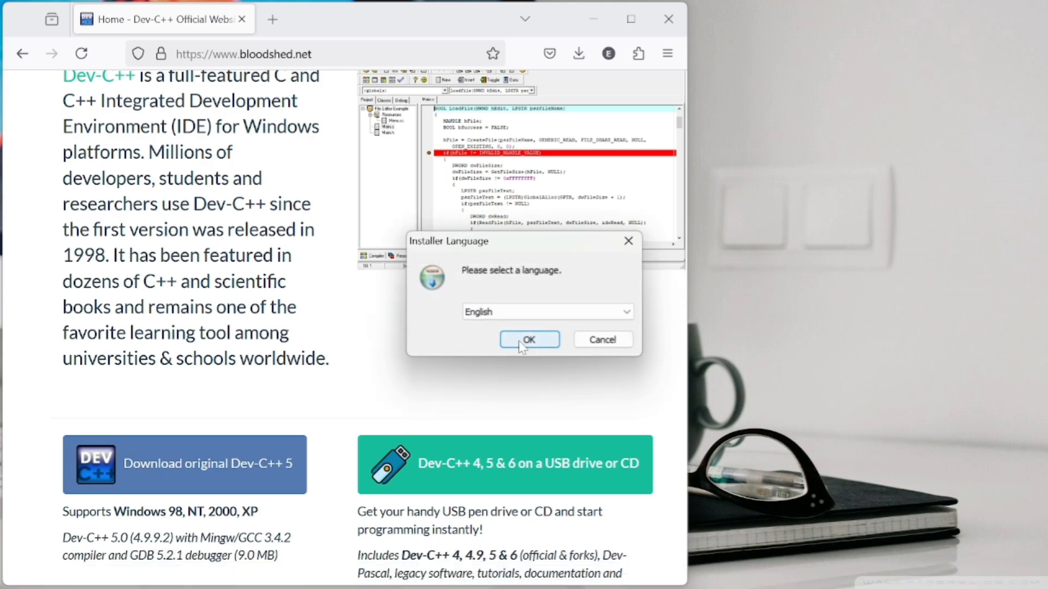
{"action": "left_click", "coordinate": [571, 313]}
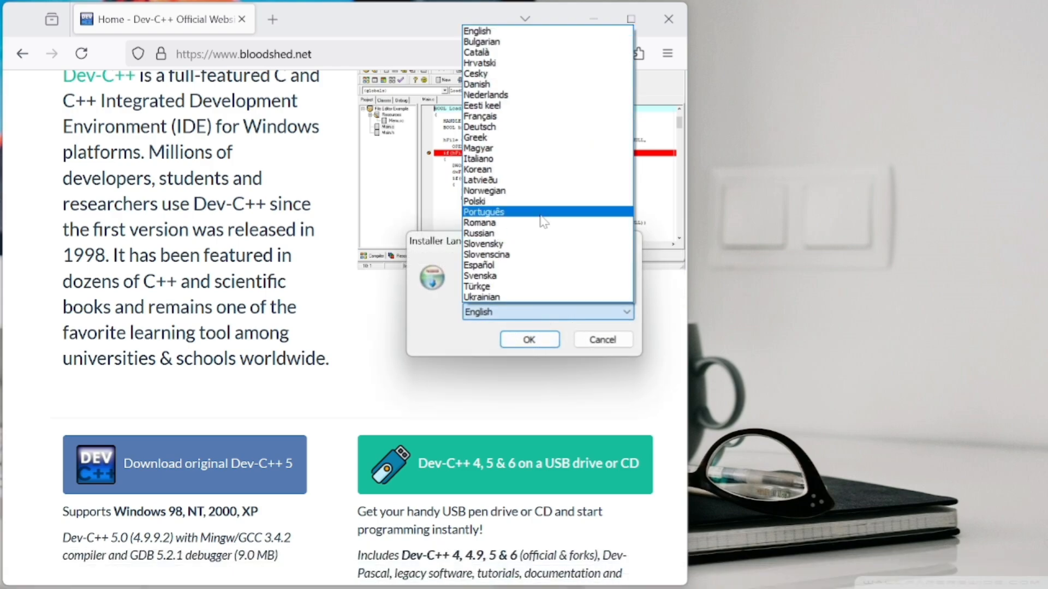
{"action": "left_click", "coordinate": [435, 327]}
{"action": "left_click", "coordinate": [536, 341]}
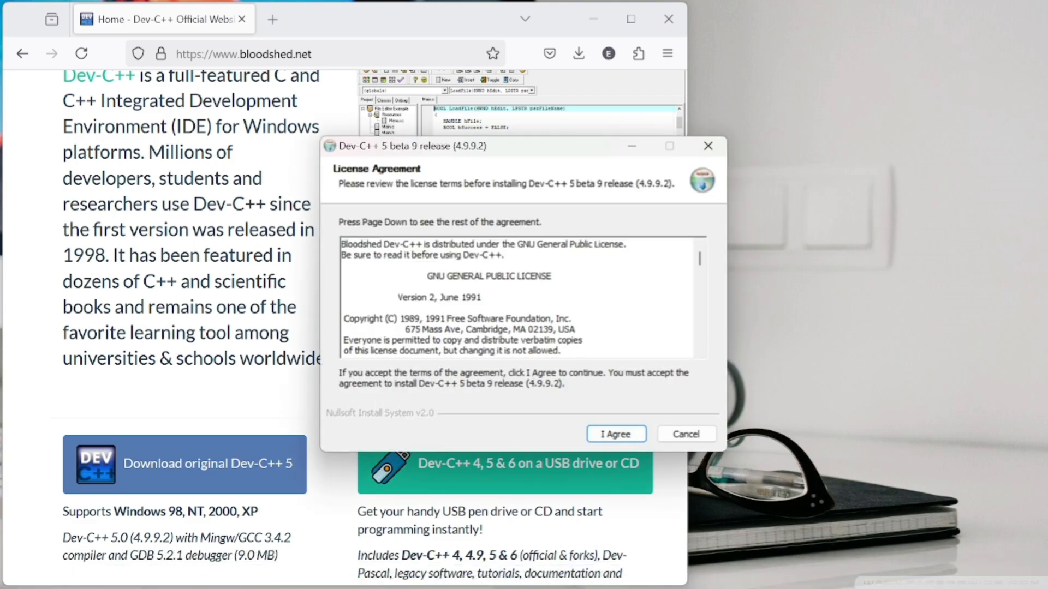
Review and accept the license agreement, and proceed with the Full installation type
{"action": "scroll", "coordinate": [517, 297], "scroll_direction": "down", "scroll_amount": 20}
{"action": "scroll", "coordinate": [517, 298], "scroll_direction": "up", "scroll_amount": 20}
{"action": "scroll", "coordinate": [516, 298], "scroll_direction": "down", "scroll_amount": 20}
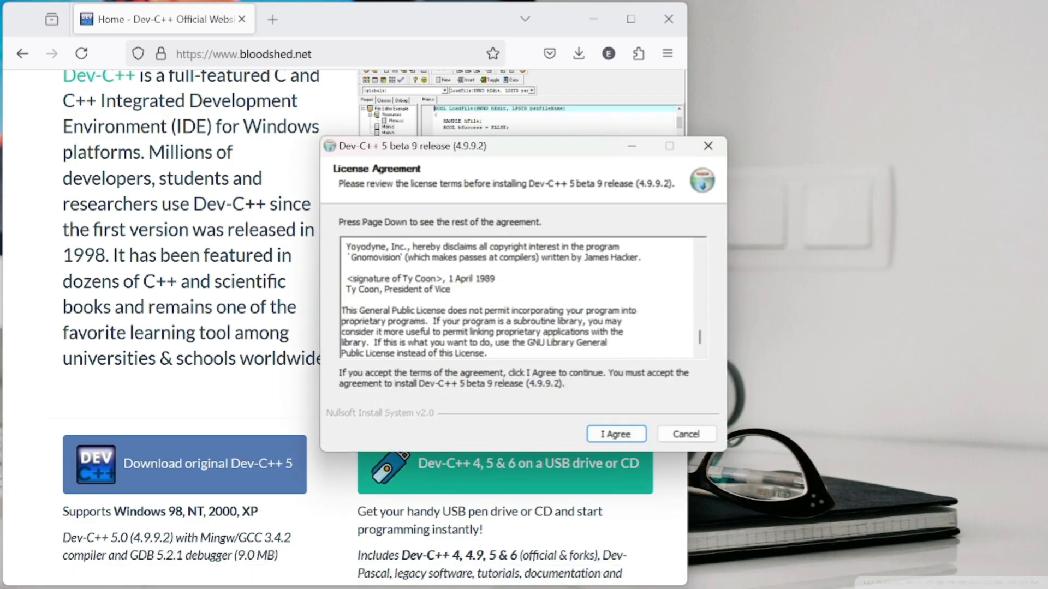
{"action": "left_click", "coordinate": [620, 442]}
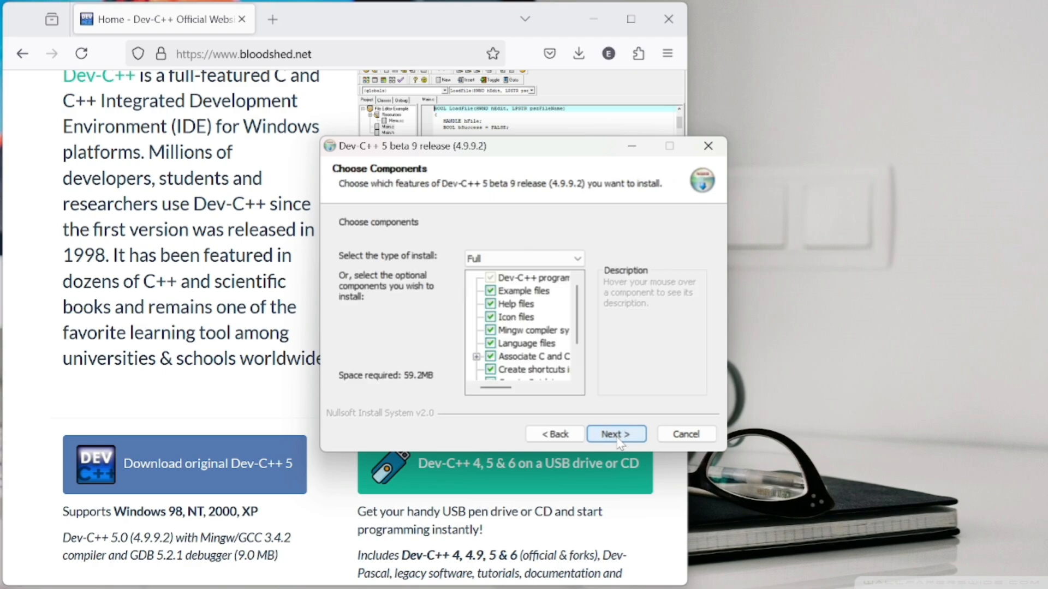
{"action": "left_click", "coordinate": [617, 435]}
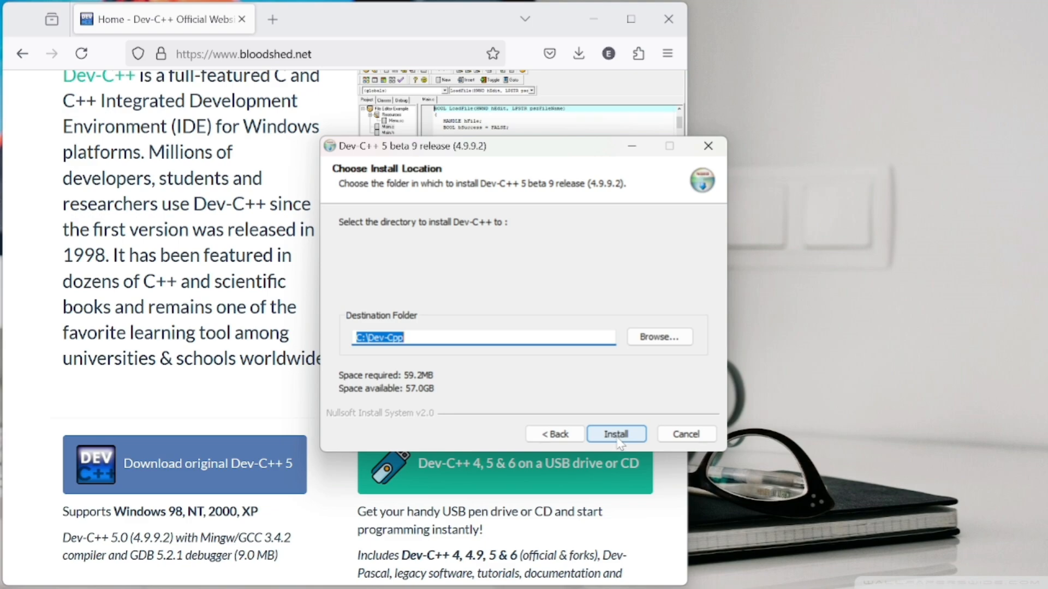
Install Dev-C++ into C:\Dev-Cpp, declining installation for all users, and finish the setup wizard without launching the program
{"action": "left_click", "coordinate": [618, 436]}
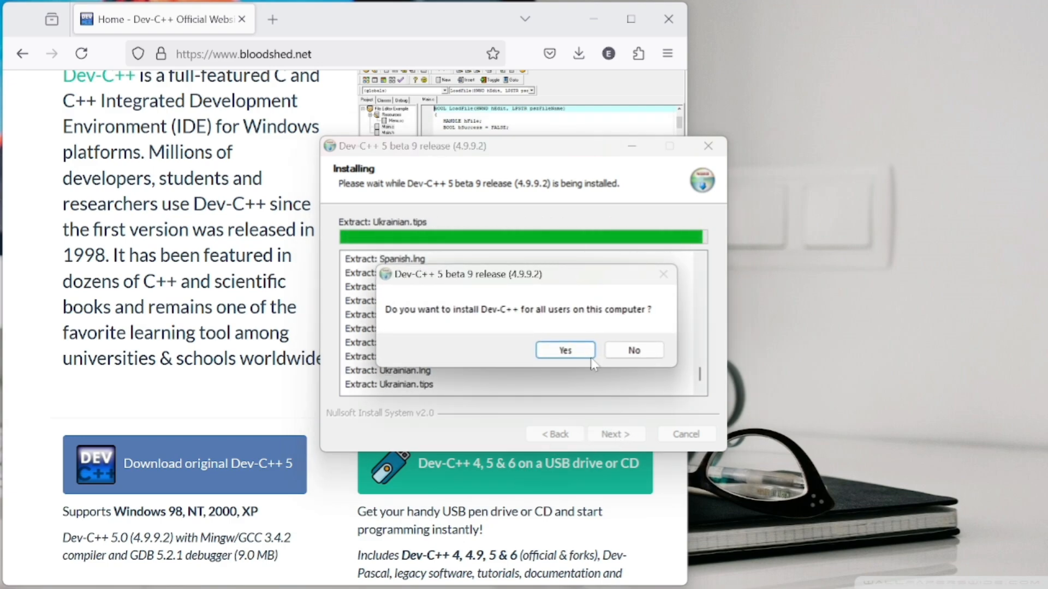
{"action": "left_click", "coordinate": [630, 350]}
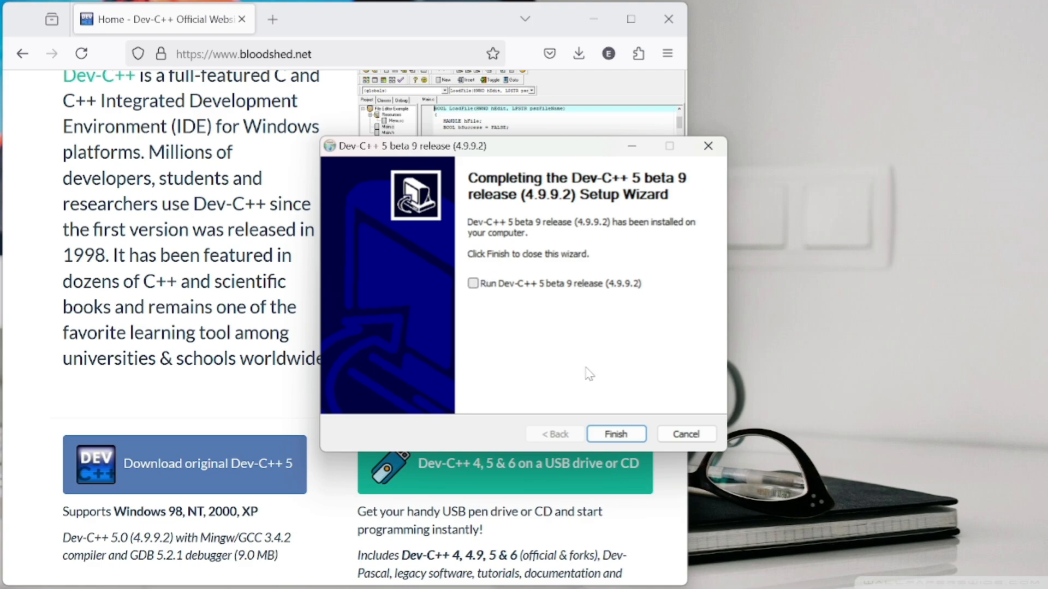
{"action": "left_click", "coordinate": [621, 437]}
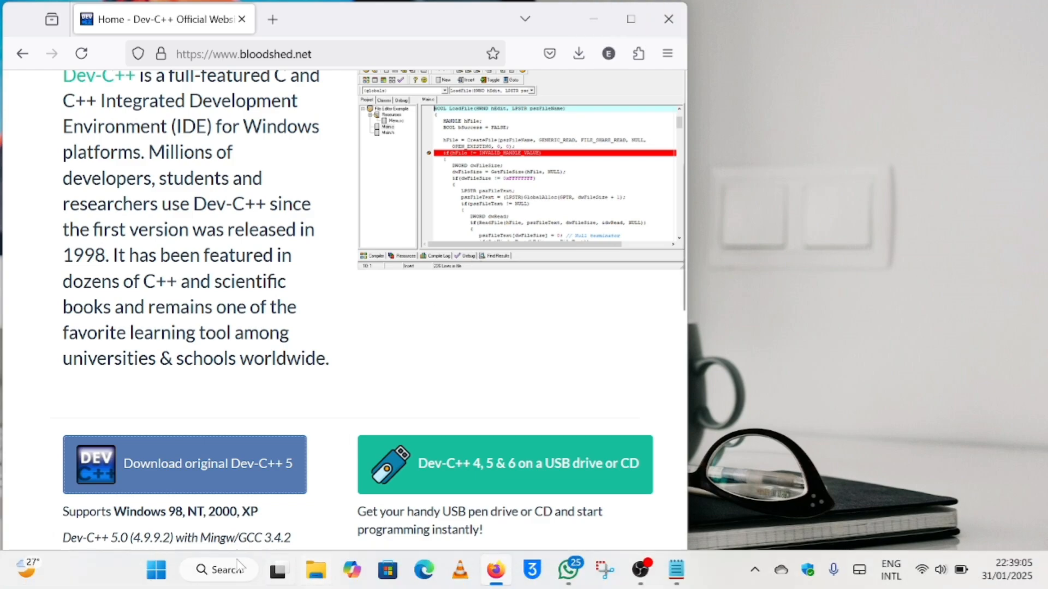
Find the newly installed Dev-C++ among the Windows apps and launch it
{"action": "left_click", "coordinate": [235, 575]}
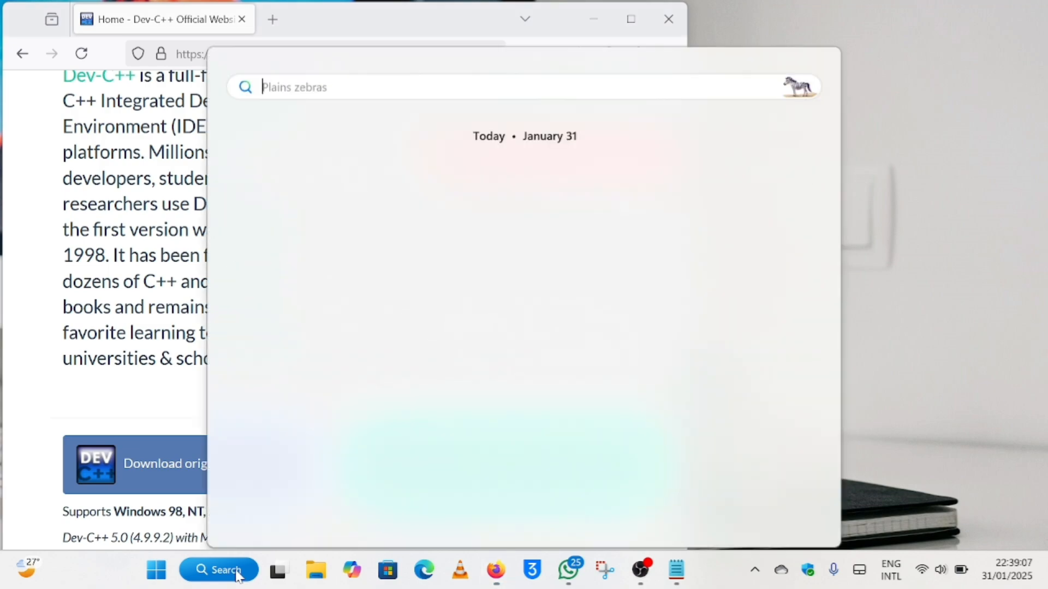
{"action": "type", "text": "dev"}
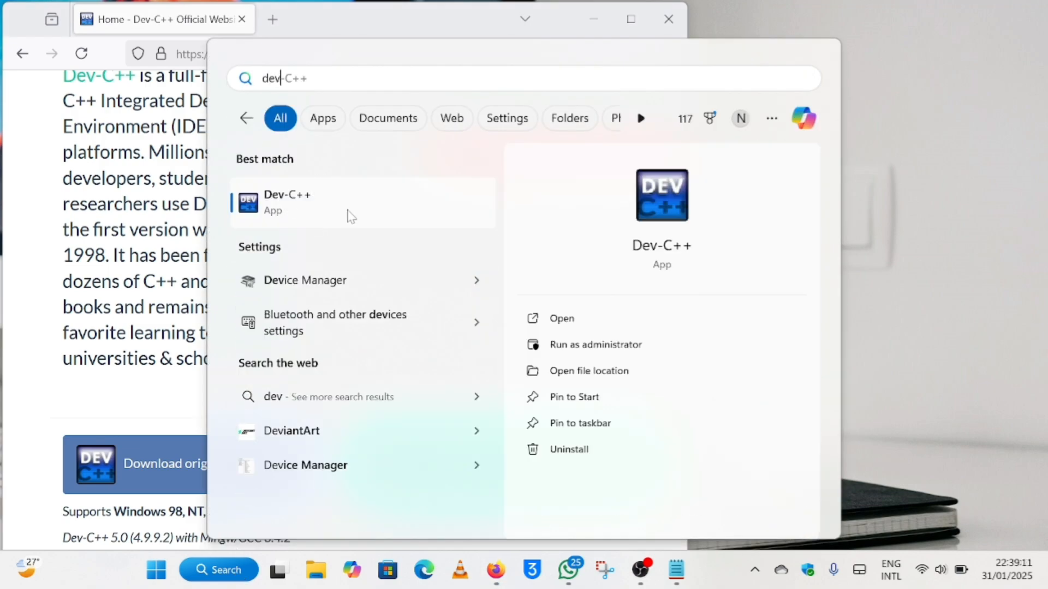
{"action": "left_click", "coordinate": [166, 570]}
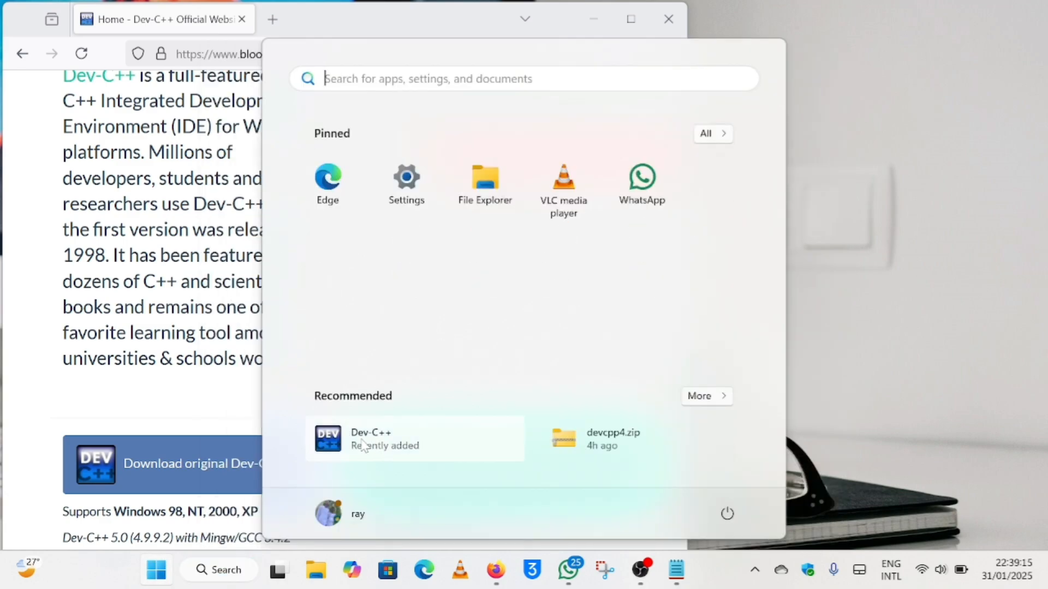
{"action": "key", "text": "Tab"}
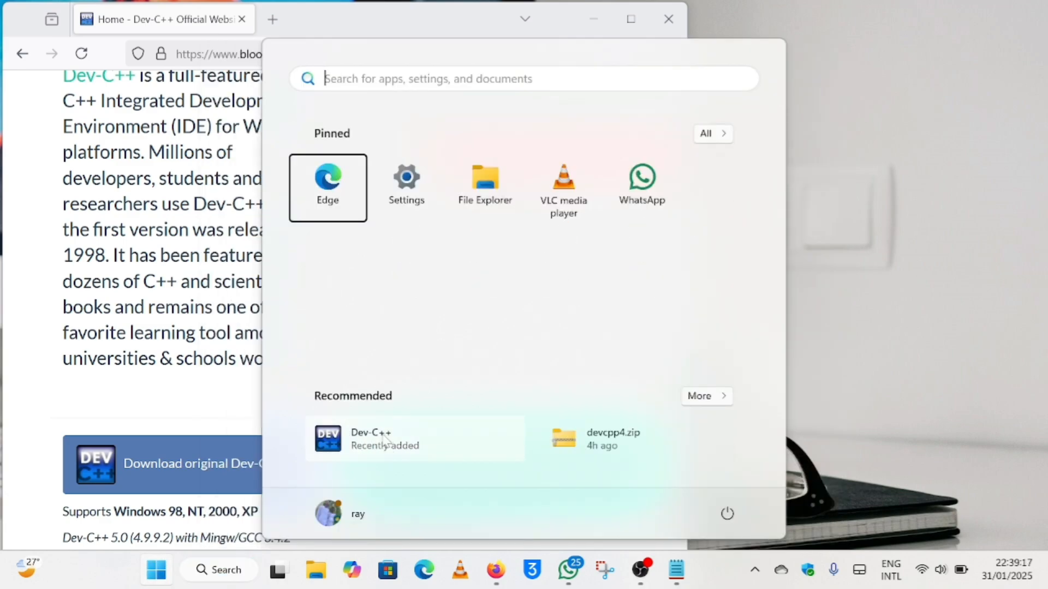
{"action": "left_click", "coordinate": [384, 439]}
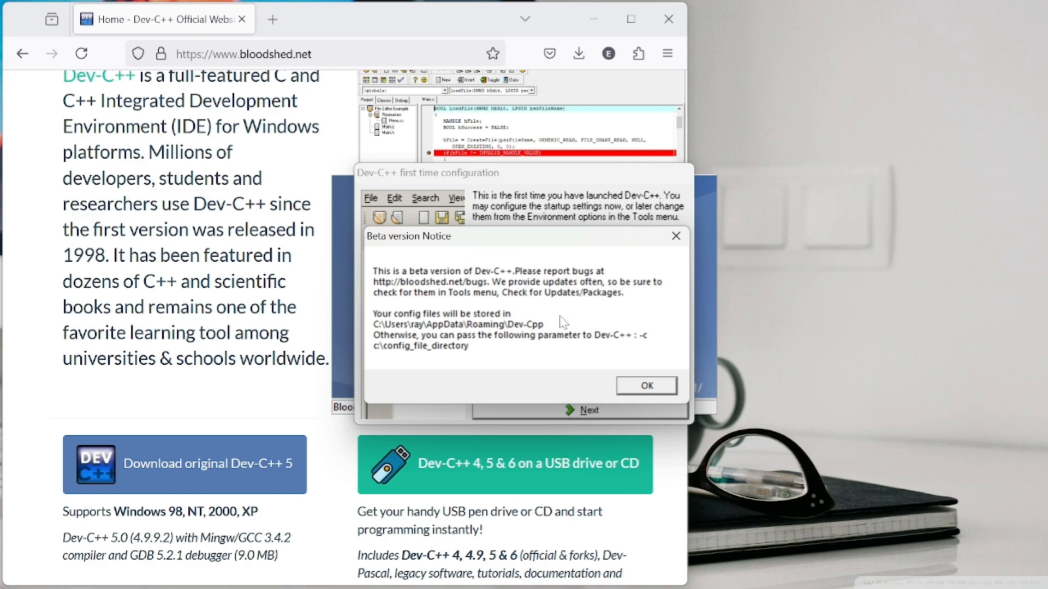
Dismiss the beta notice and complete first-time configuration with English (Original), the New Look theme, code completion enabled, and its cache created now
{"action": "left_click", "coordinate": [642, 388]}
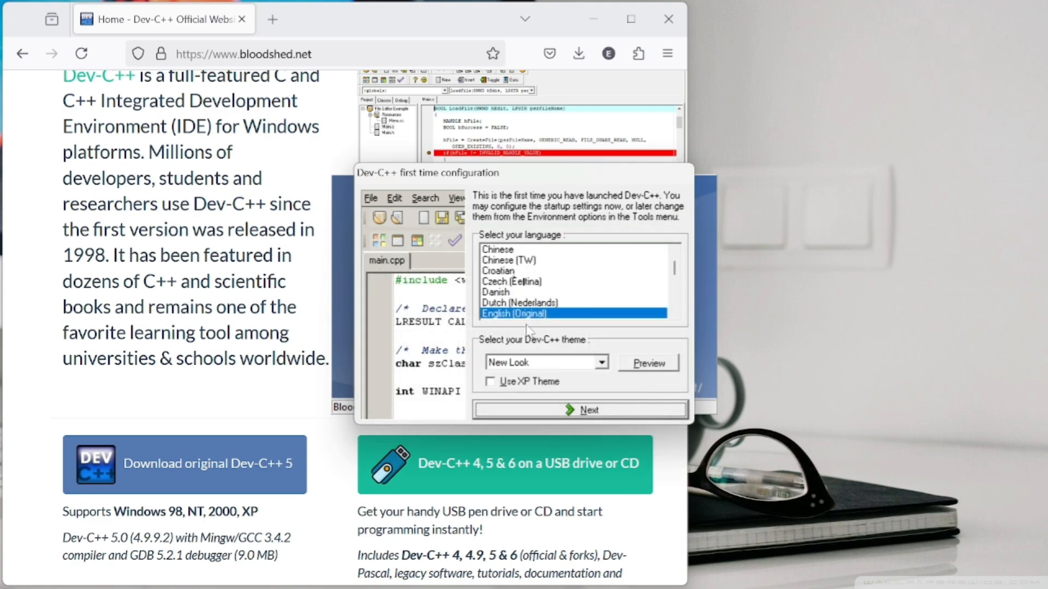
{"action": "left_click", "coordinate": [587, 413]}
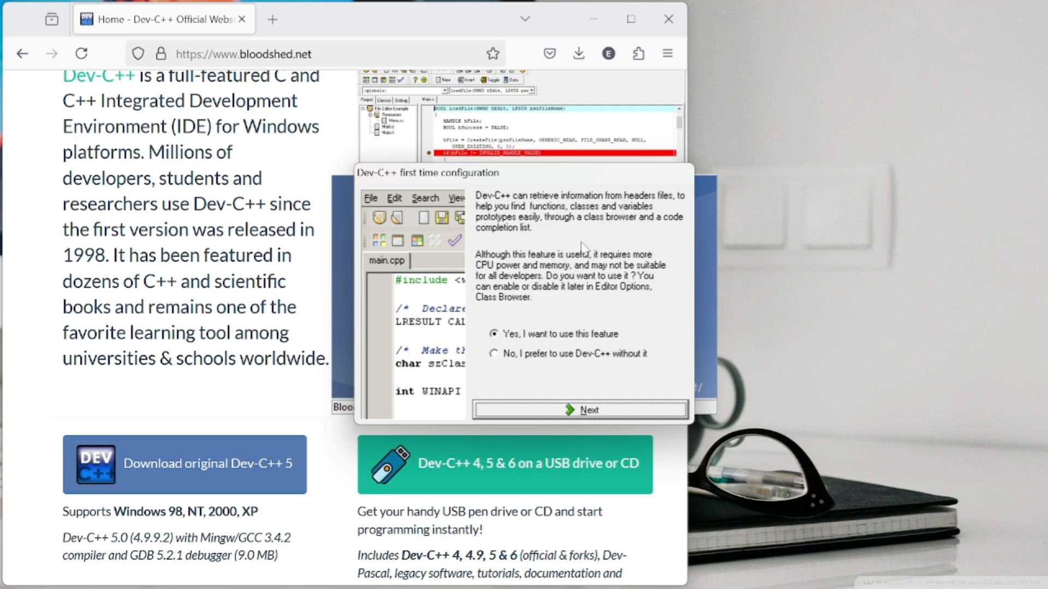
{"action": "left_click", "coordinate": [577, 411]}
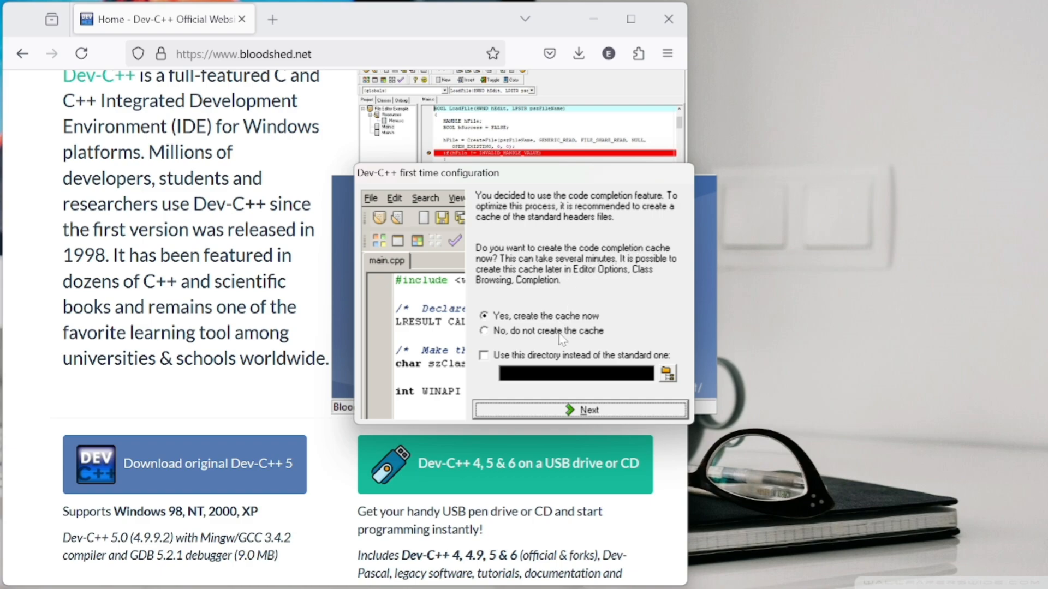
{"action": "left_click", "coordinate": [579, 411]}
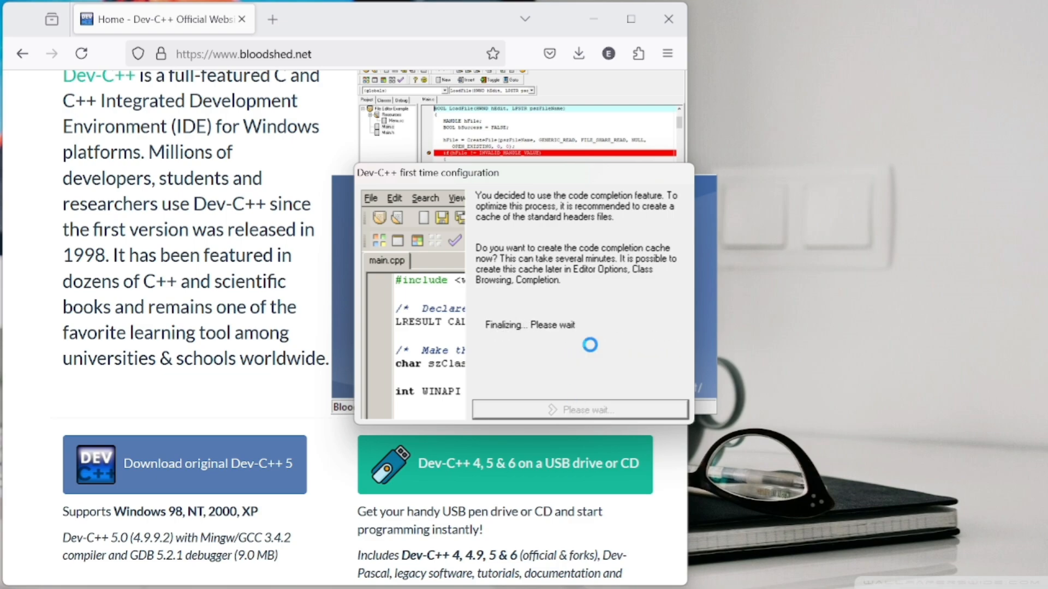
Finish the Dev-C++ first-time configuration and close the browser window showing the Dev-C++ website
{"action": "left_click", "coordinate": [568, 417]}
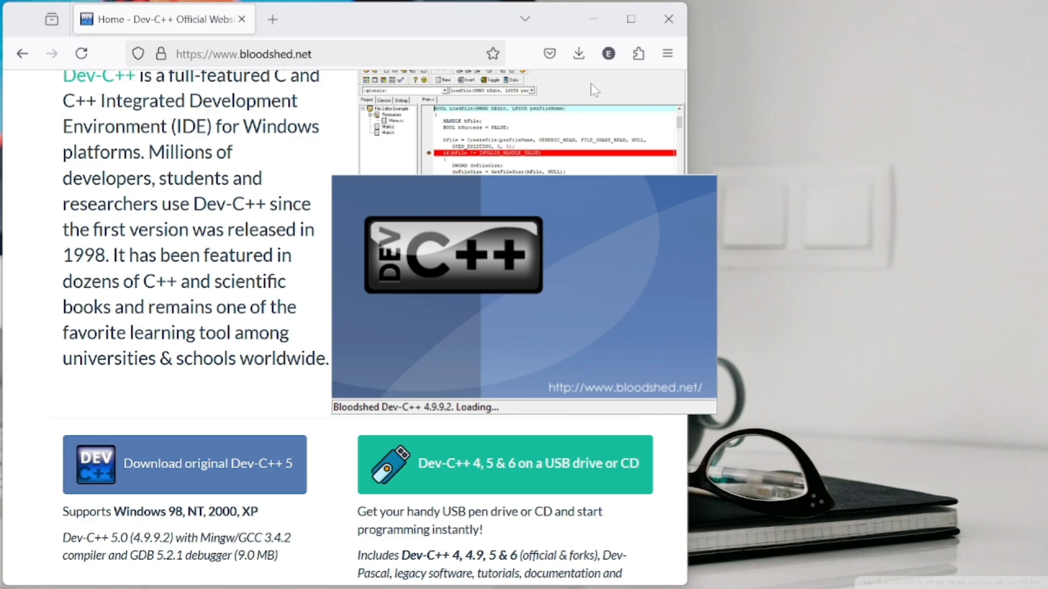
{"action": "left_click", "coordinate": [668, 18]}
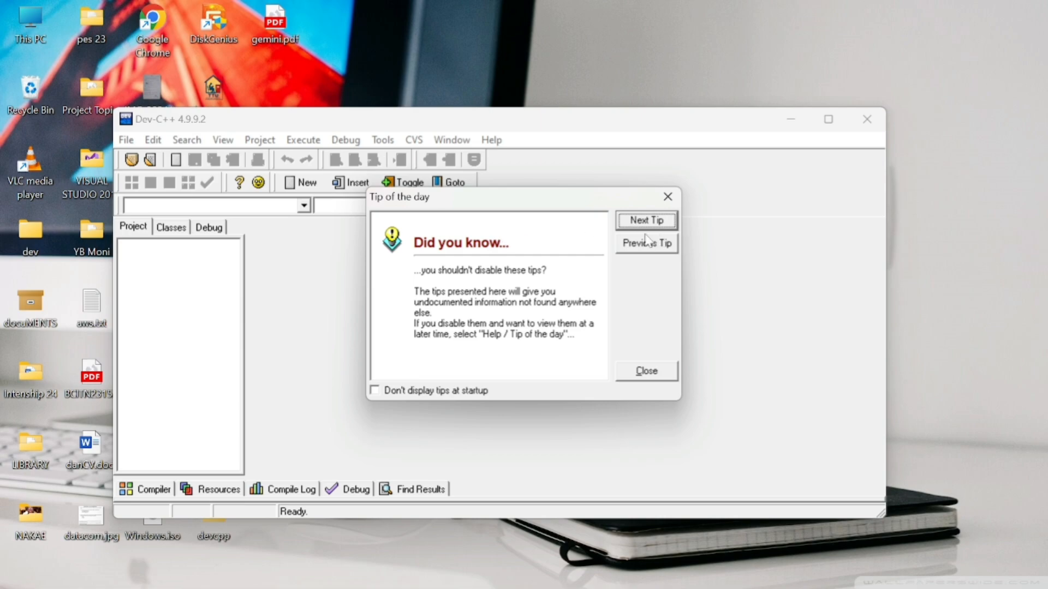
Dismiss the tip of the day, then move the Dev-C++ window up and extend its height to nearly the screen's lower edge
{"action": "left_click", "coordinate": [646, 371]}
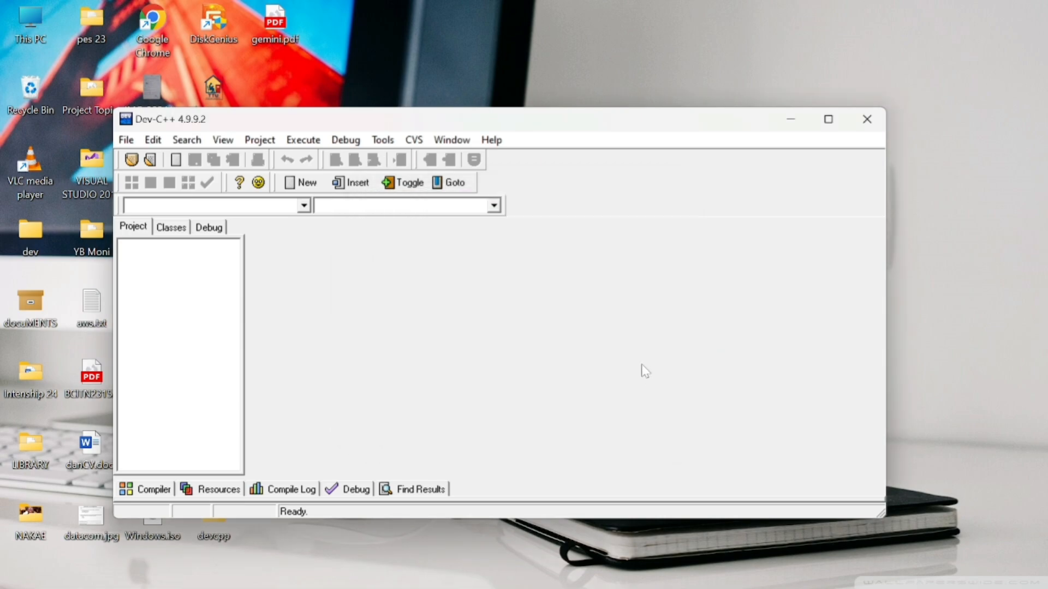
{"action": "left_click_drag", "start_coordinate": [560, 125], "coordinate": [592, 52]}
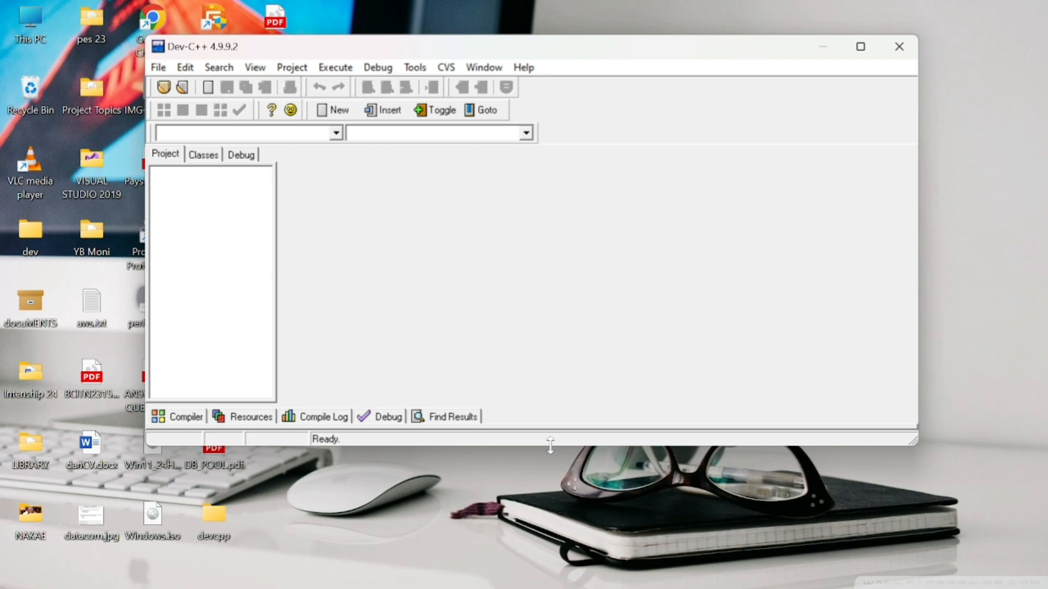
{"action": "left_click_drag", "start_coordinate": [550, 445], "coordinate": [598, 581]}
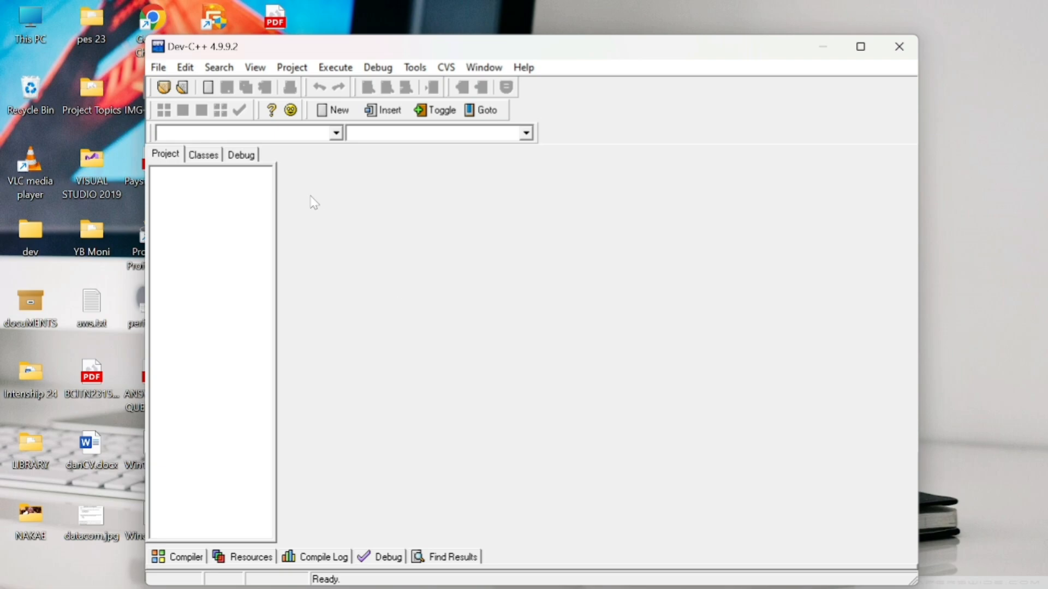
Create a C++ Console Application project named Project1 and save it as Project1.dev in the Dev-Cpp folder
{"action": "left_click", "coordinate": [159, 67]}
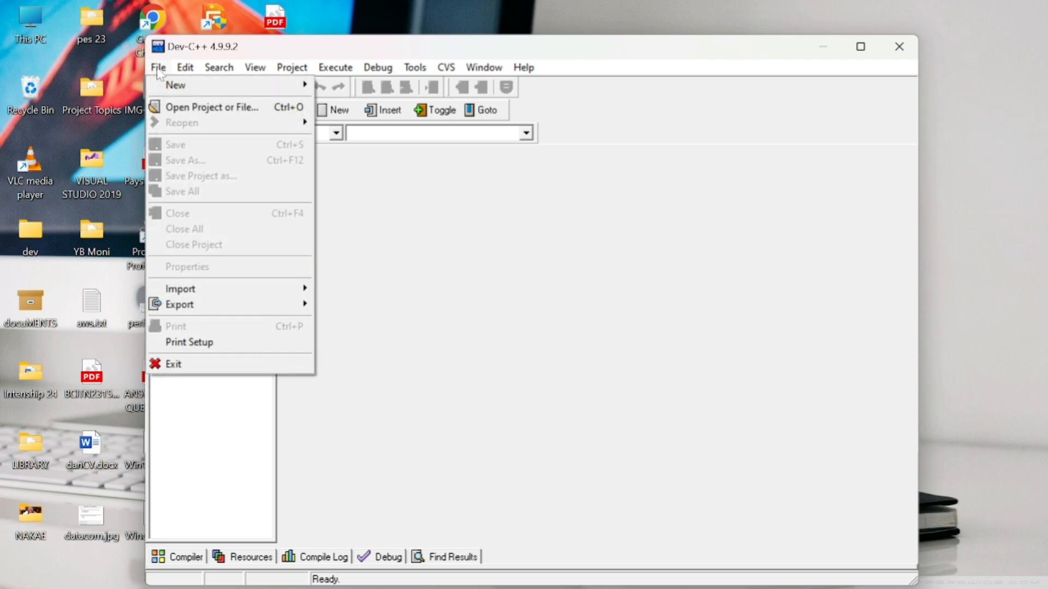
{"action": "mouse_move", "coordinate": [239, 88]}
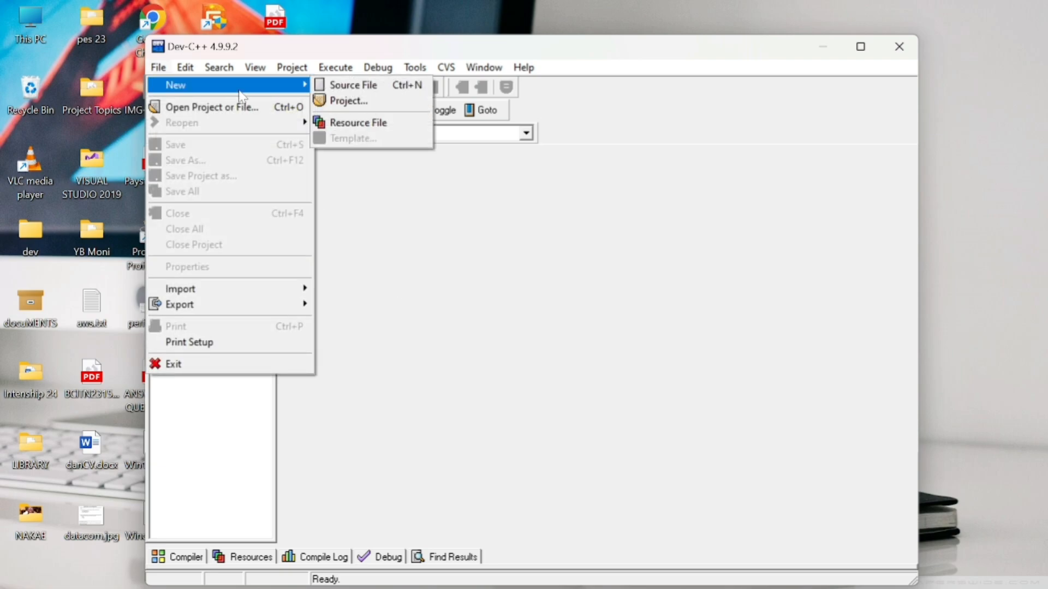
{"action": "left_click", "coordinate": [354, 101]}
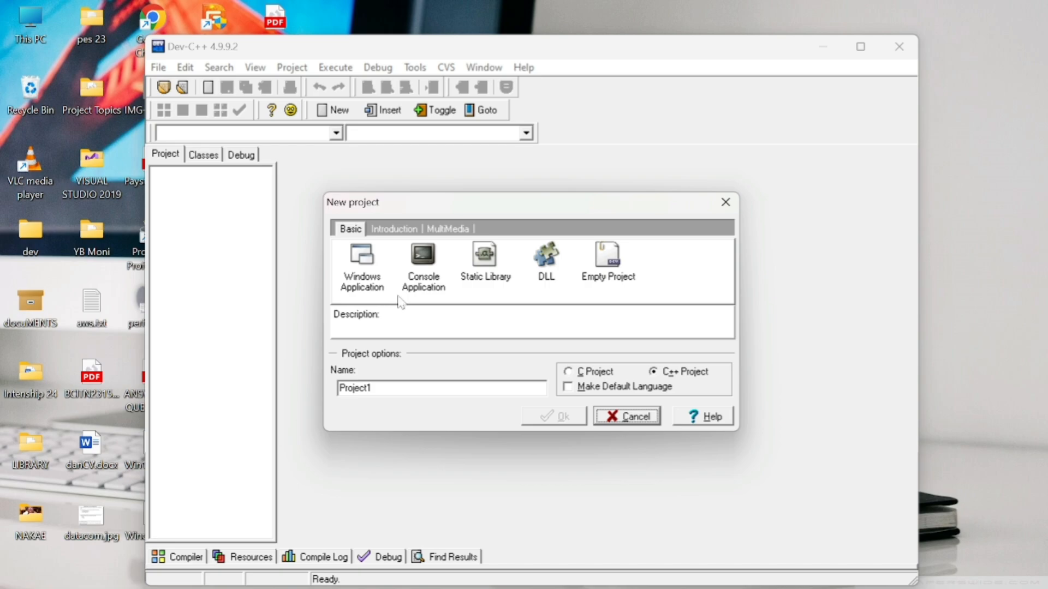
{"action": "left_click", "coordinate": [423, 265]}
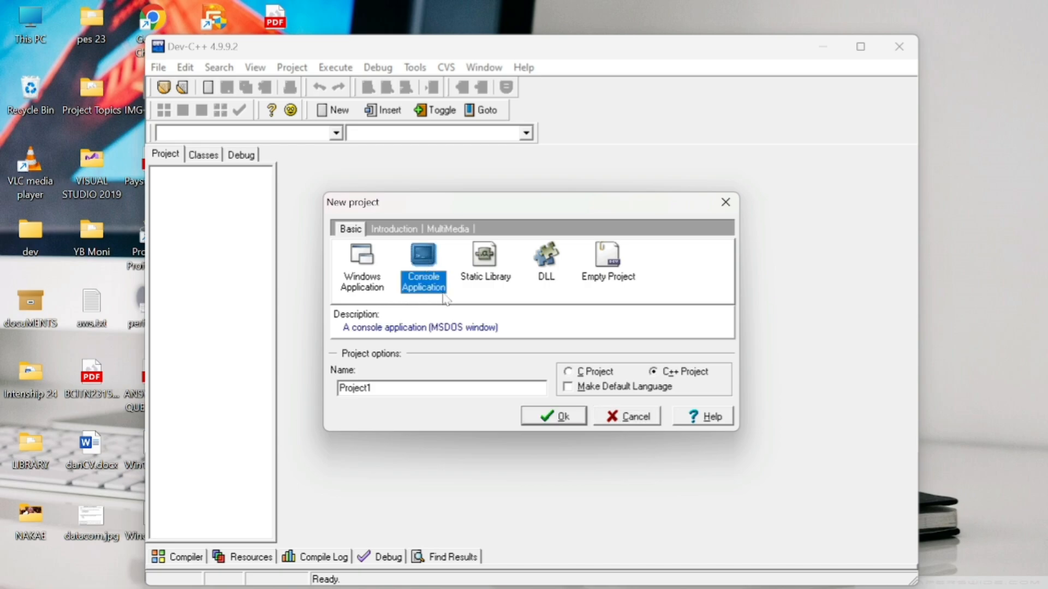
{"action": "left_click", "coordinate": [656, 373]}
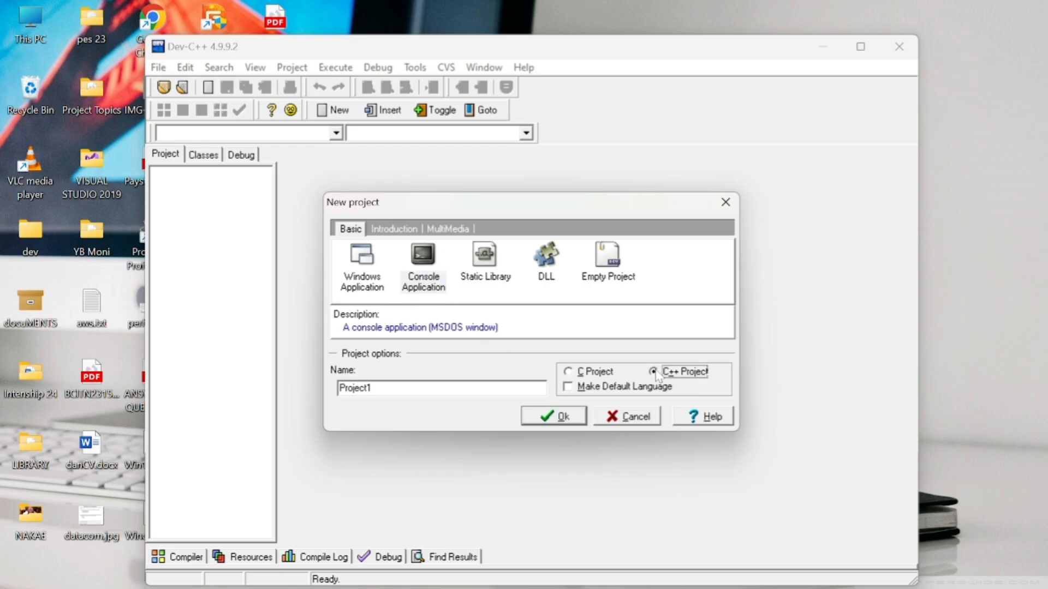
{"action": "left_click", "coordinate": [567, 418]}
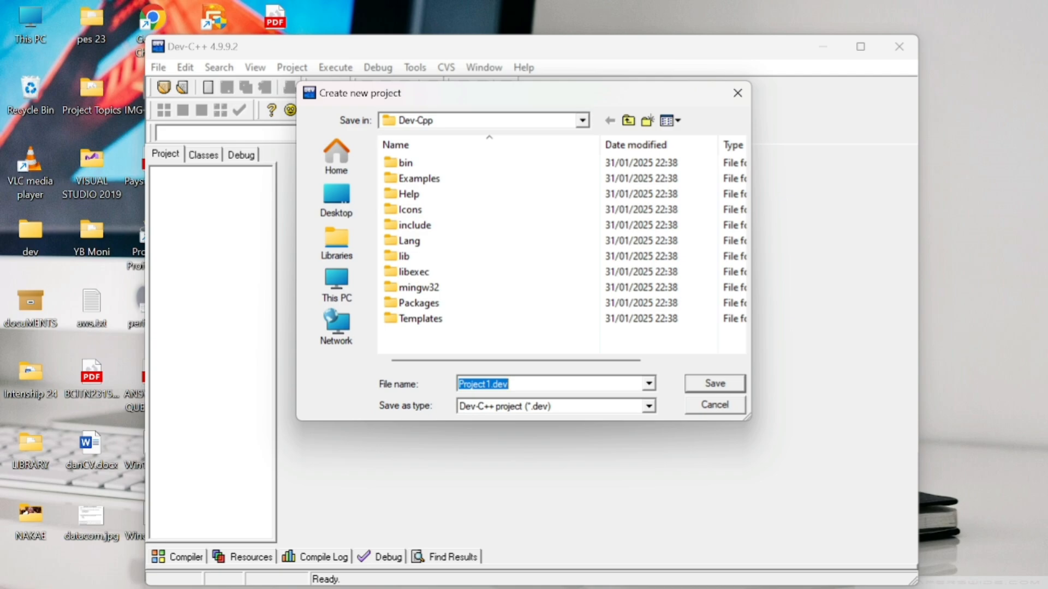
{"action": "left_click", "coordinate": [714, 383]}
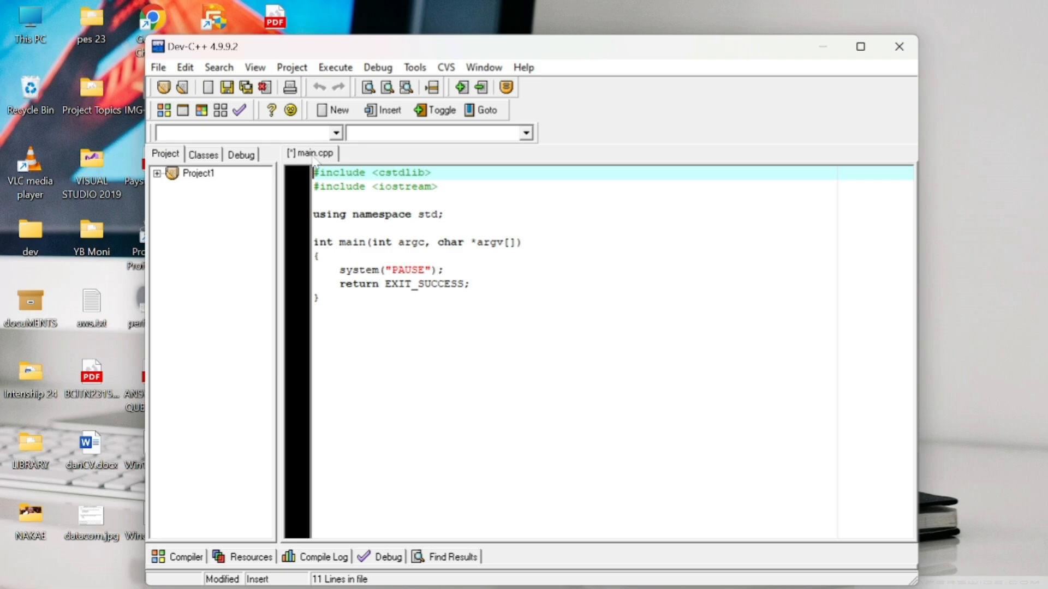
Create a new source file and add it to the current project
{"action": "left_click", "coordinate": [161, 69]}
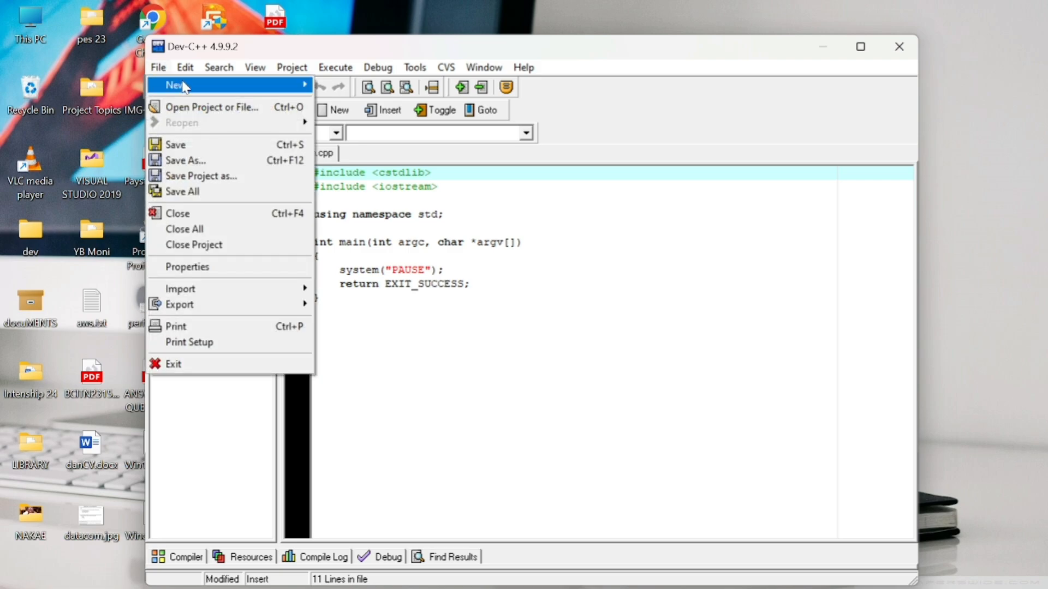
{"action": "mouse_move", "coordinate": [180, 86]}
{"action": "left_click", "coordinate": [355, 88]}
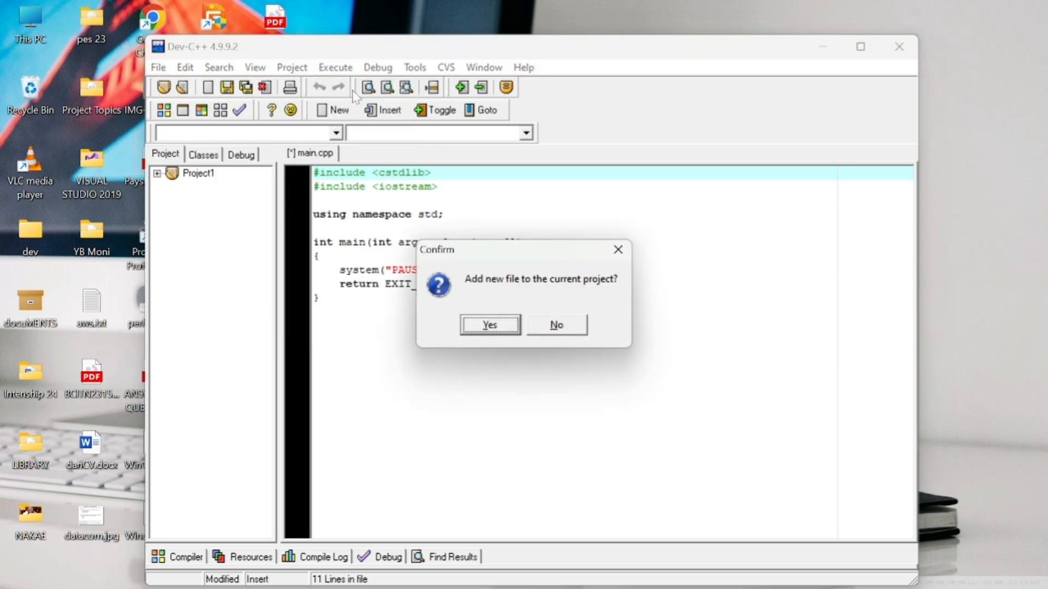
{"action": "left_click", "coordinate": [513, 326]}
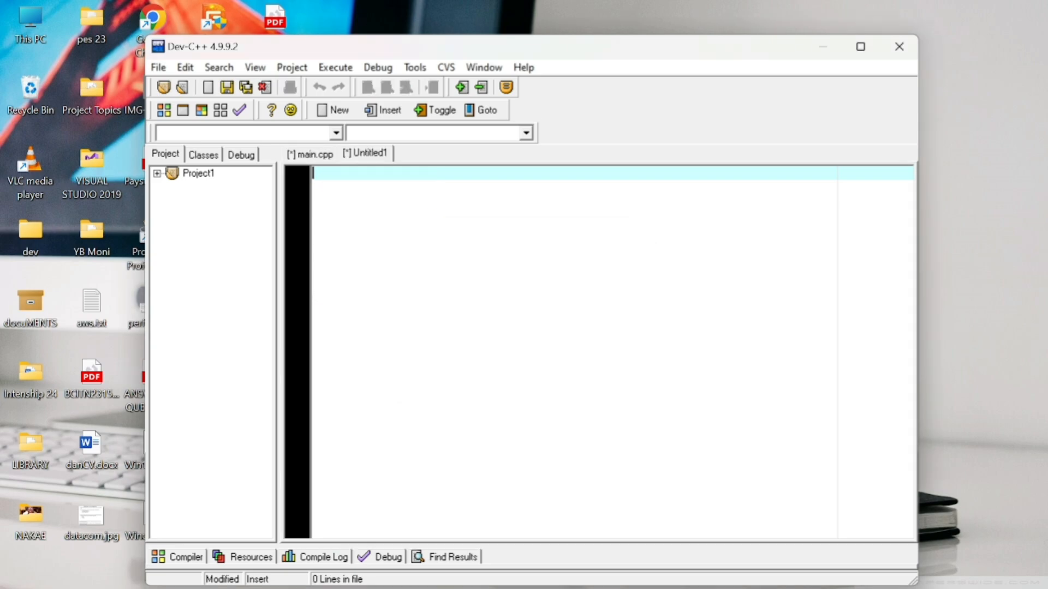